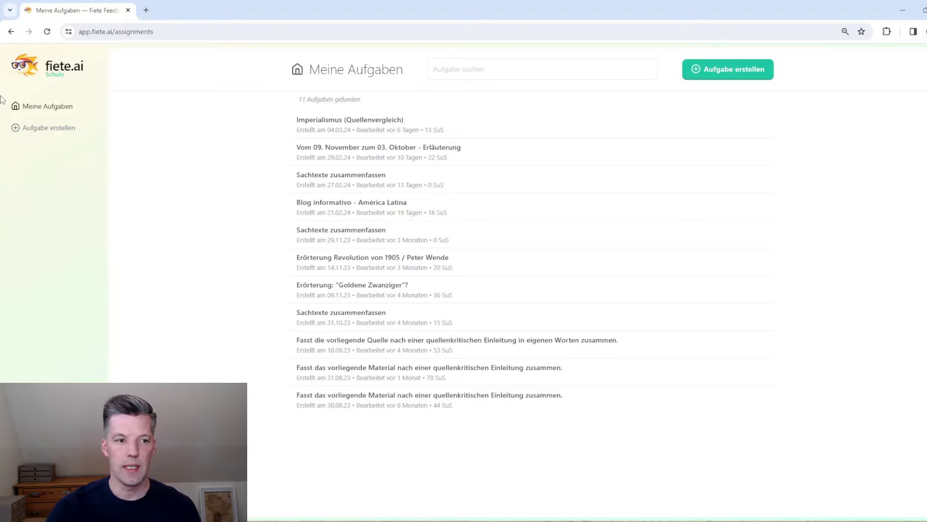
Start a new assignment from the general template "Sachtexte zusammenfassen"
{"action": "left_click", "coordinate": [52, 110]}
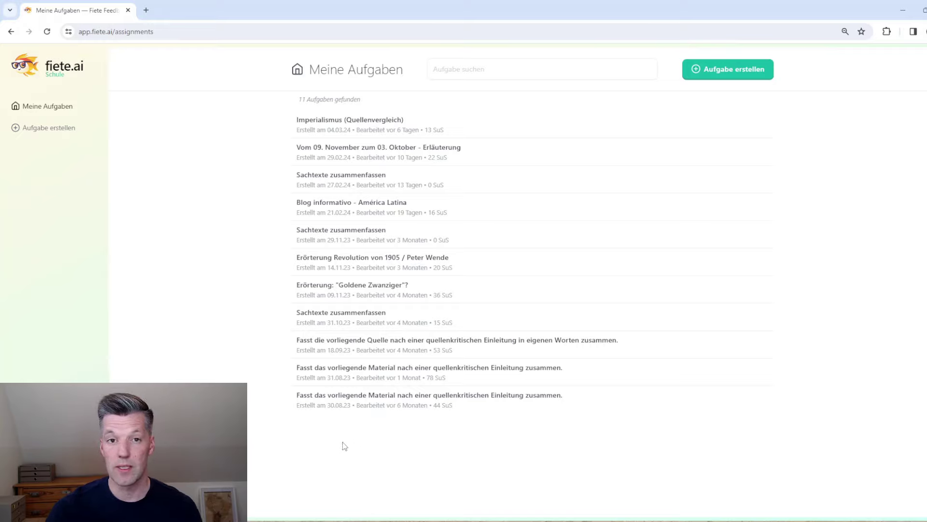
{"action": "left_click", "coordinate": [45, 132]}
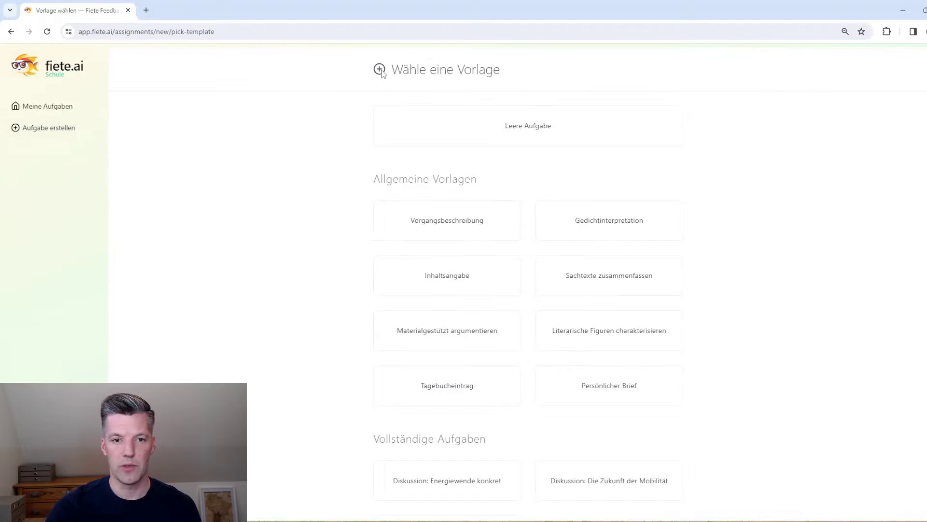
{"action": "scroll", "coordinate": [775, 275], "scroll_direction": "down", "scroll_amount": 1}
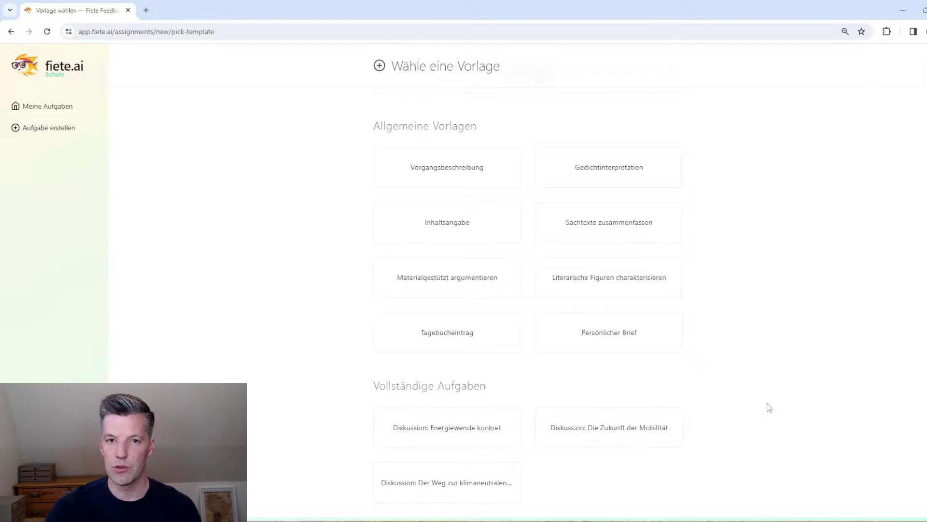
{"action": "scroll", "coordinate": [763, 350], "scroll_direction": "up", "scroll_amount": 1}
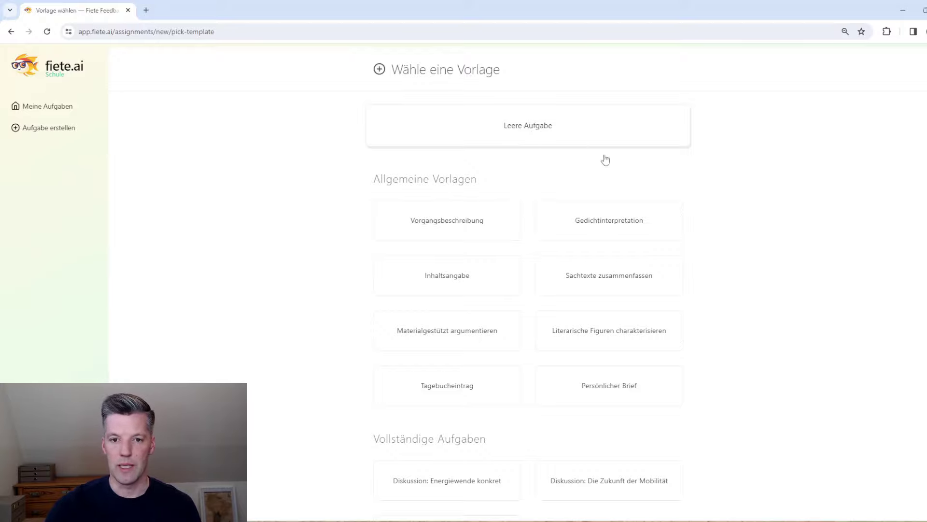
{"action": "scroll", "coordinate": [840, 320], "scroll_direction": "down", "scroll_amount": 1}
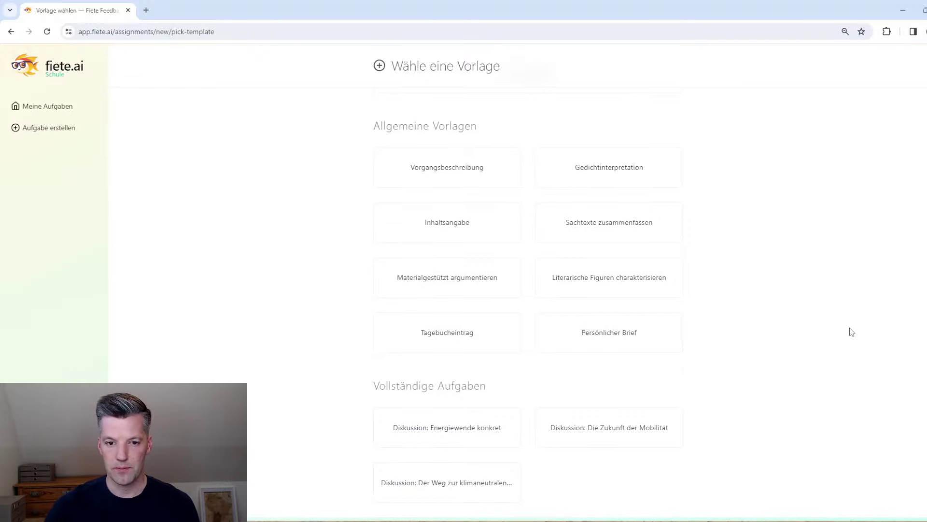
{"action": "left_click", "coordinate": [604, 230]}
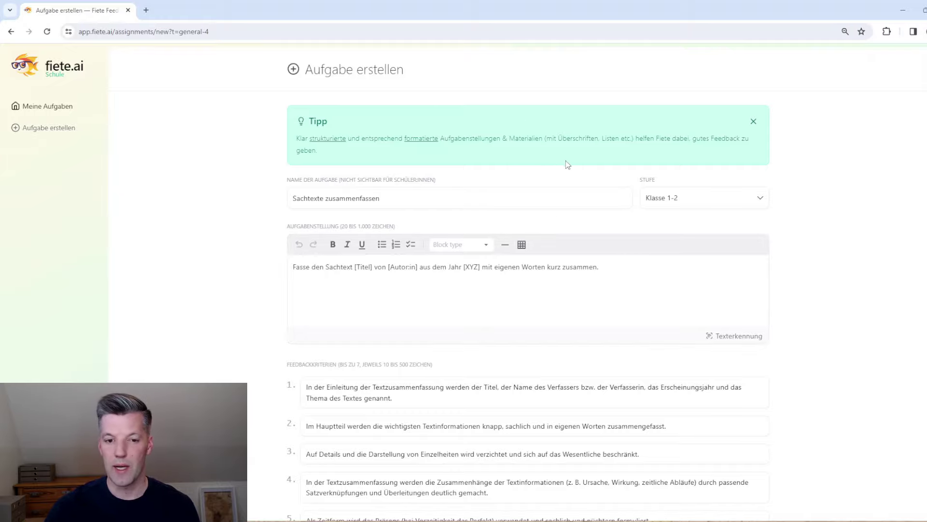
{"action": "scroll", "coordinate": [560, 250], "scroll_direction": "down", "scroll_amount": 5}
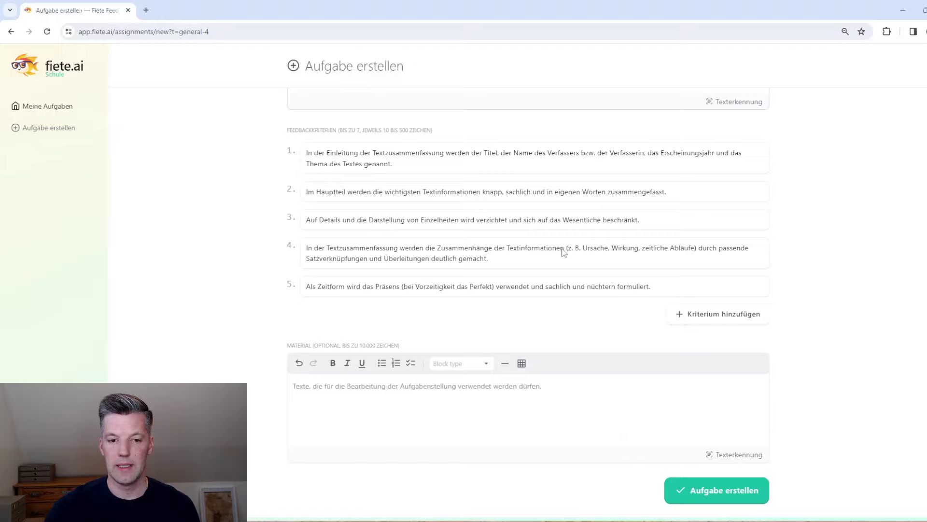
{"action": "left_click", "coordinate": [385, 419]}
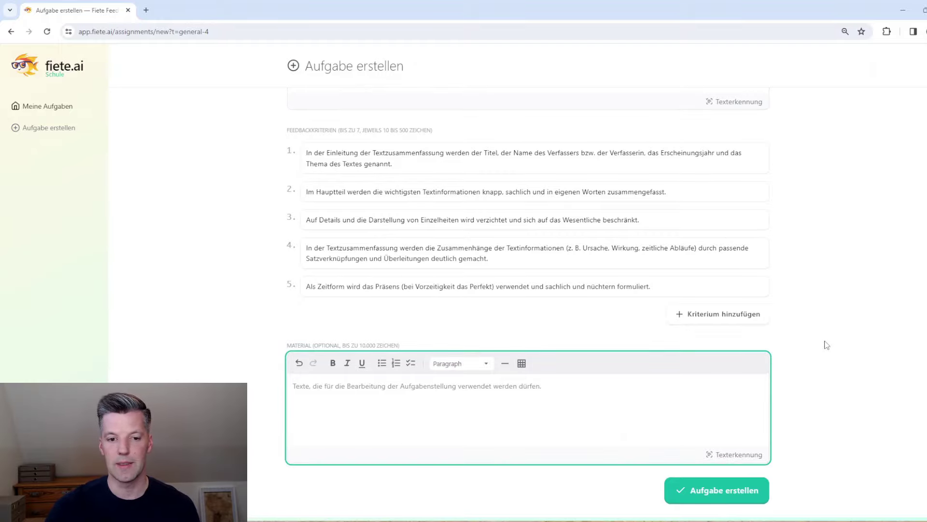
{"action": "scroll", "coordinate": [826, 345], "scroll_direction": "up", "scroll_amount": 5}
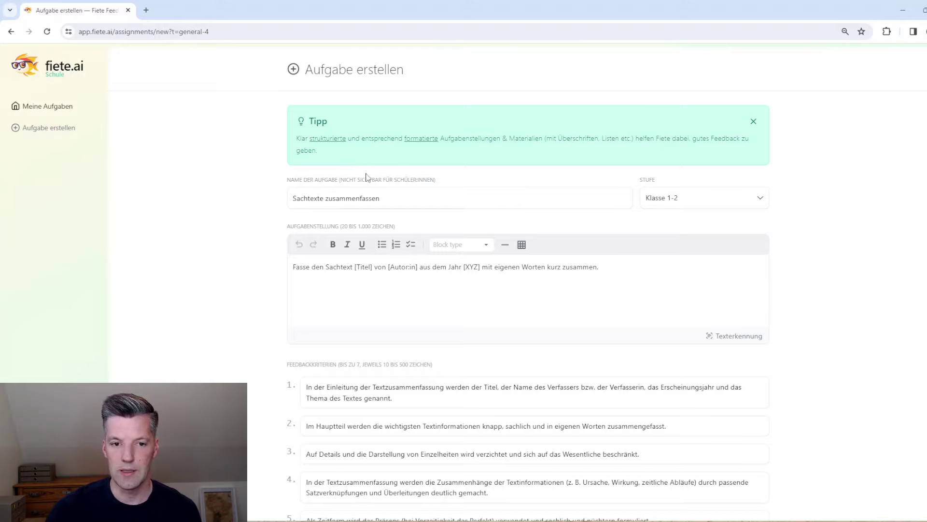
Name the assignment "Zusammenfassung" and set its level to Klasse 12-13 Grundkurs
{"action": "left_click_drag", "start_coordinate": [381, 199], "coordinate": [287, 199]}
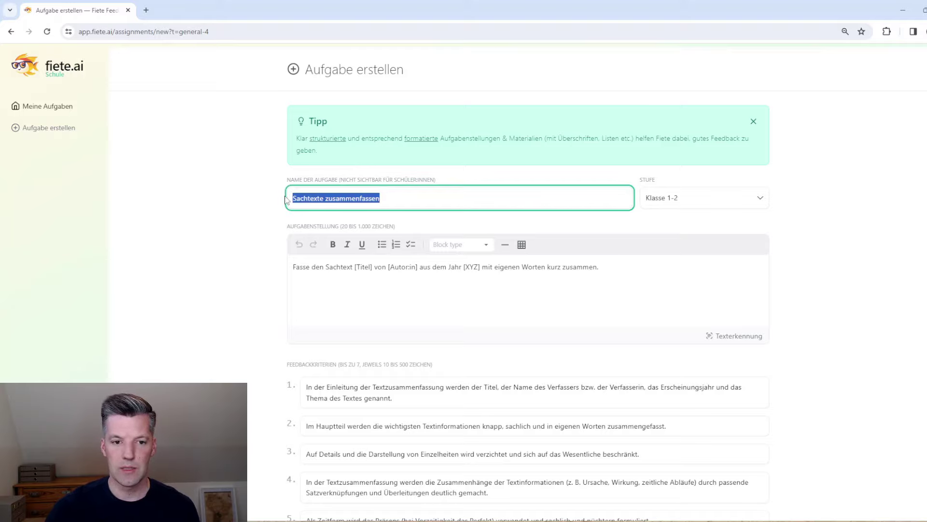
{"action": "type", "text": "Zusammenfassung"}
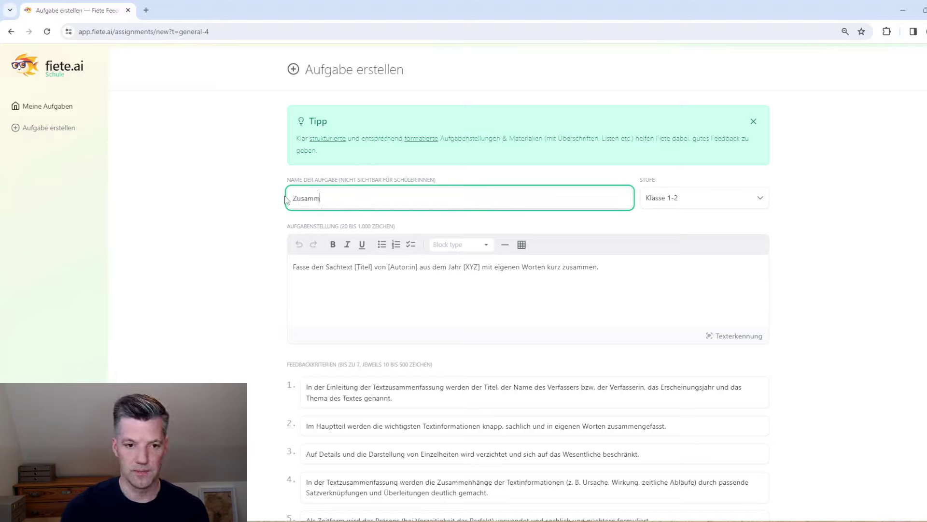
{"action": "left_click", "coordinate": [703, 202]}
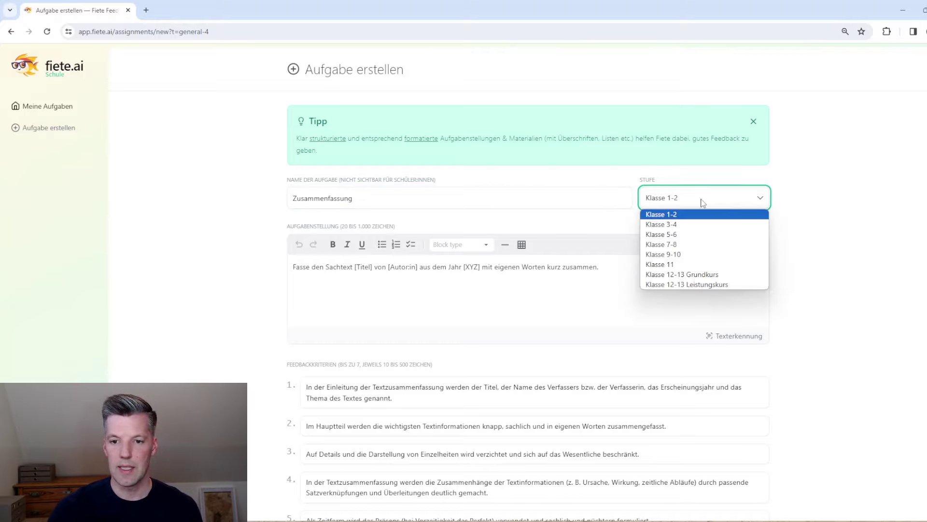
{"action": "left_click", "coordinate": [693, 273]}
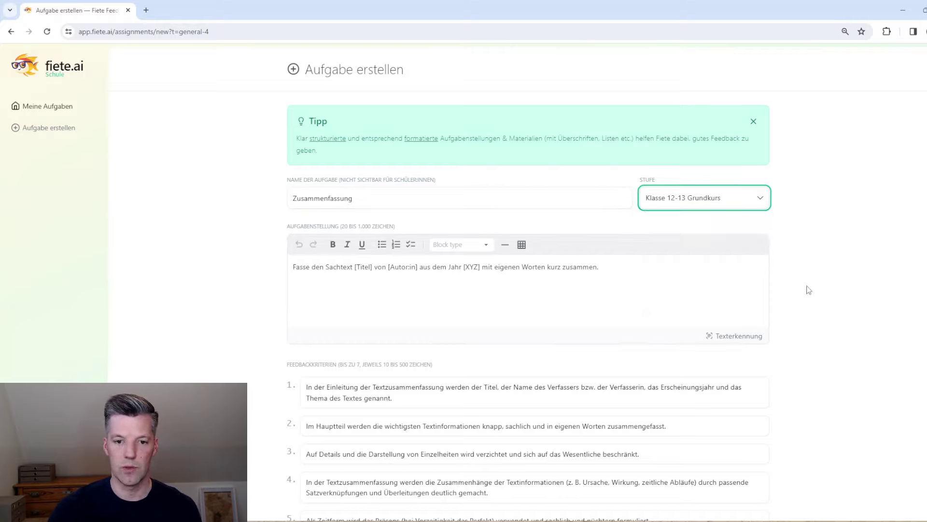
{"action": "left_click_drag", "start_coordinate": [609, 268], "coordinate": [275, 264]}
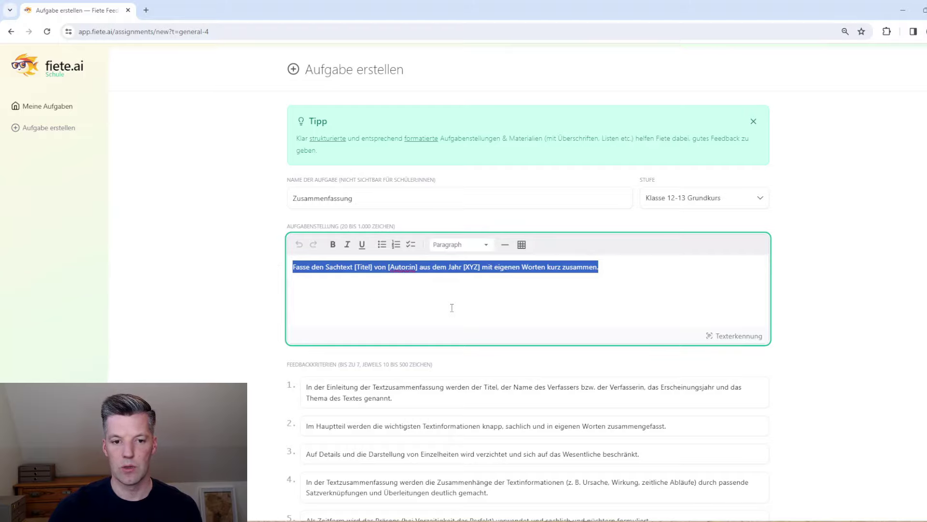
{"action": "left_click", "coordinate": [814, 280]}
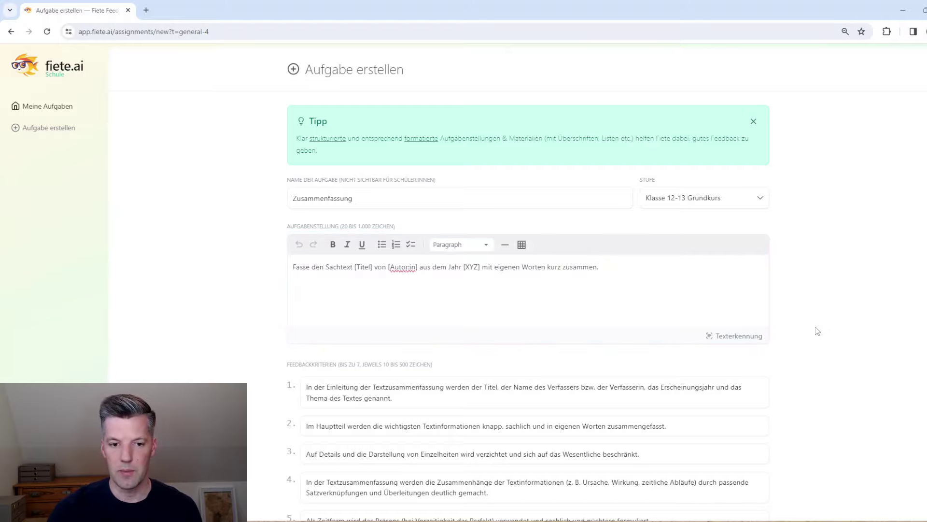
Add a sixth feedback criterion reading "Sprachliche Distanz wird durch den Konjunktiv hergestellt."
{"action": "scroll", "coordinate": [821, 348], "scroll_direction": "down", "scroll_amount": 5}
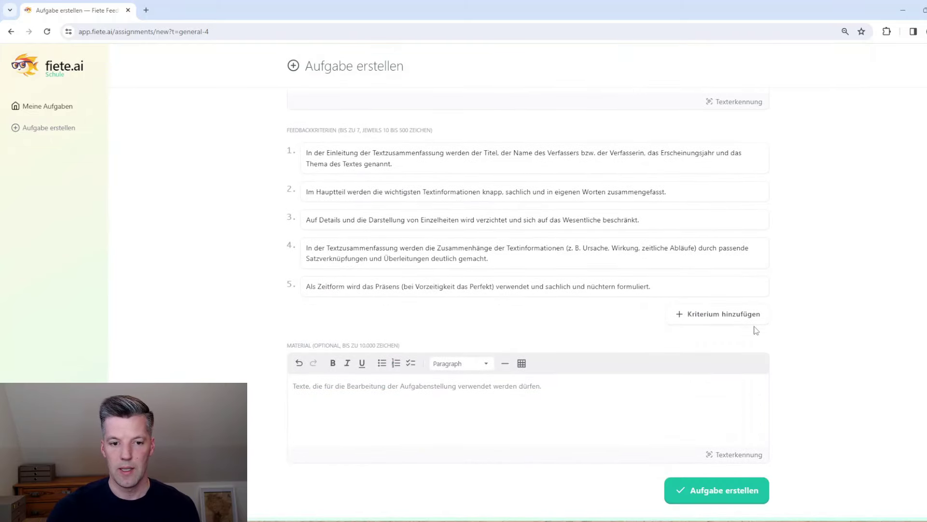
{"action": "left_click", "coordinate": [718, 316]}
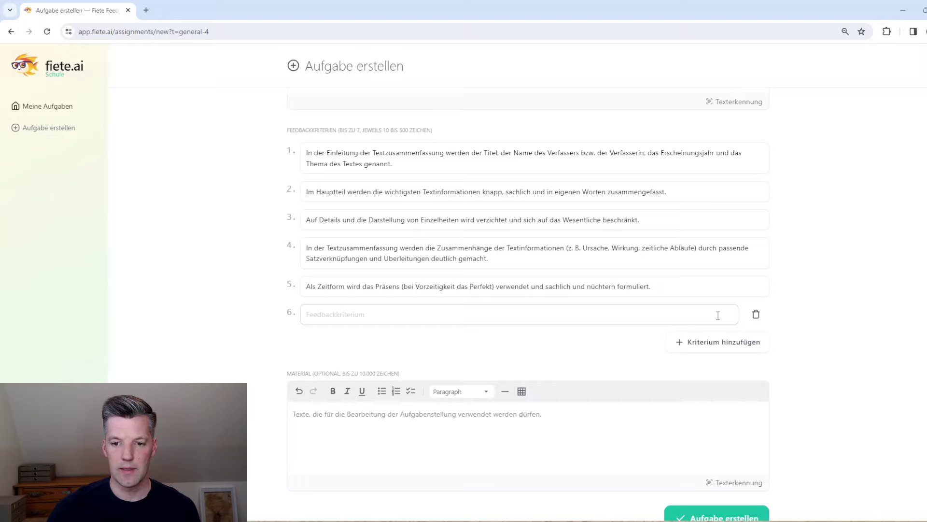
{"action": "left_click", "coordinate": [703, 316]}
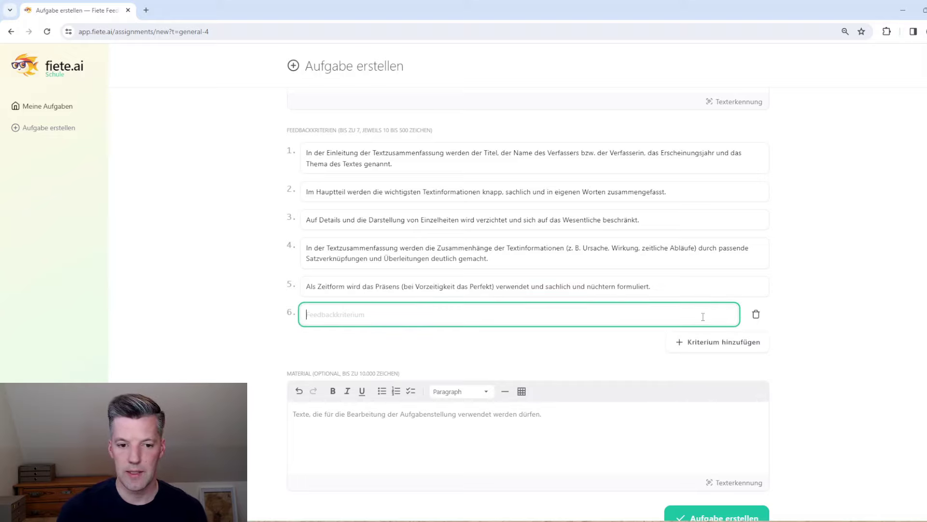
{"action": "type", "text": "Spra"}
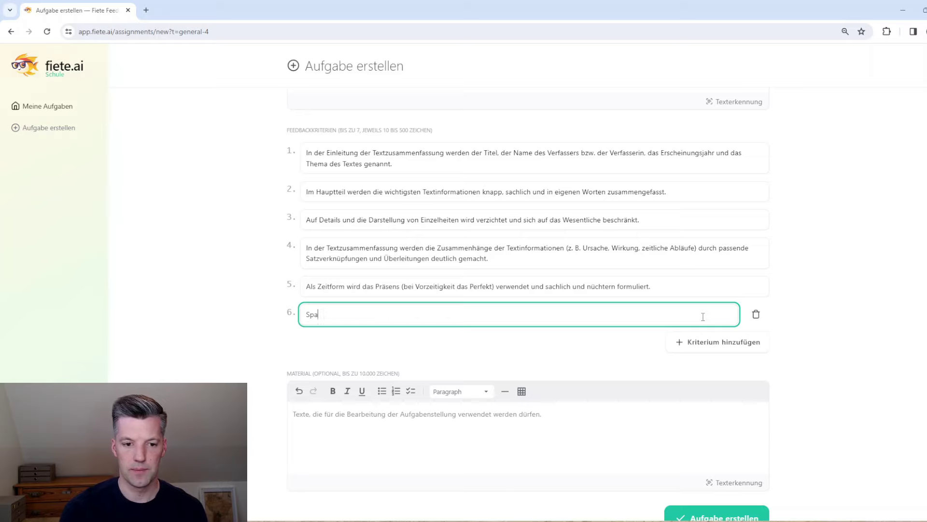
{"action": "type", "text": "chliche Distanzh"}
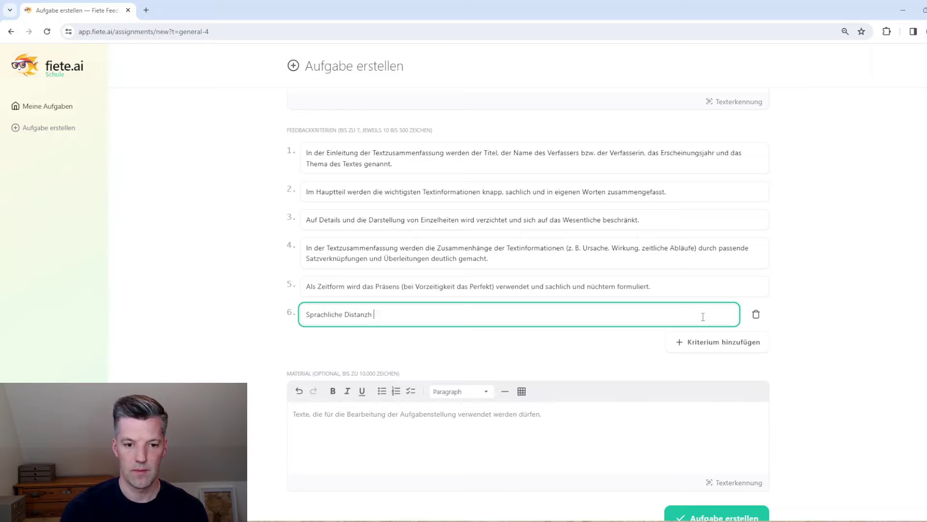
{"action": "type", "text": " wir"}
{"action": "key", "text": "BackSpace"}
{"action": "type", "text": "wird dur"}
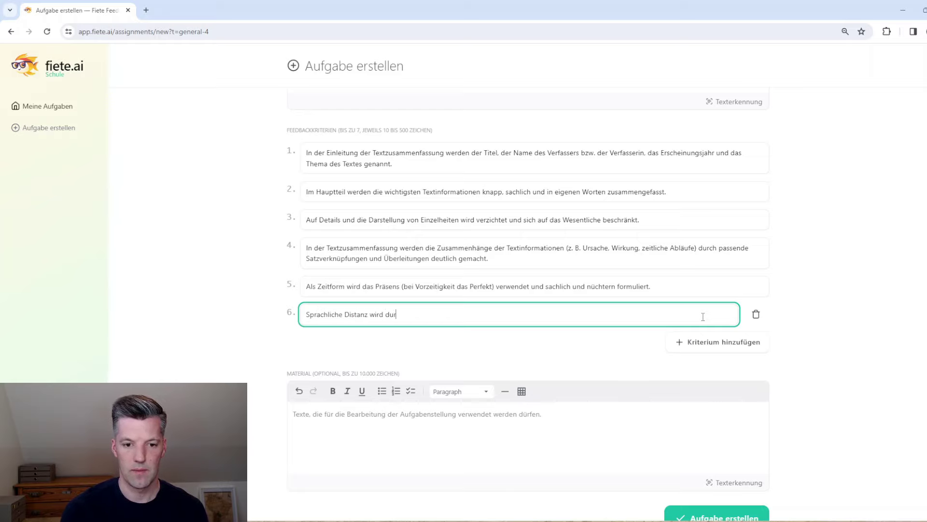
{"action": "type", "text": "ch den Konjunktiv h"}
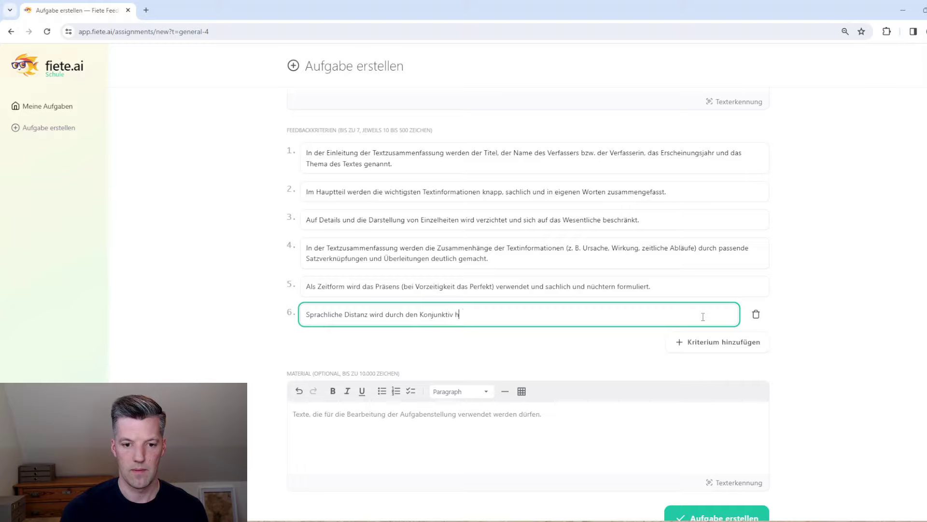
{"action": "type", "text": "ergestellt."}
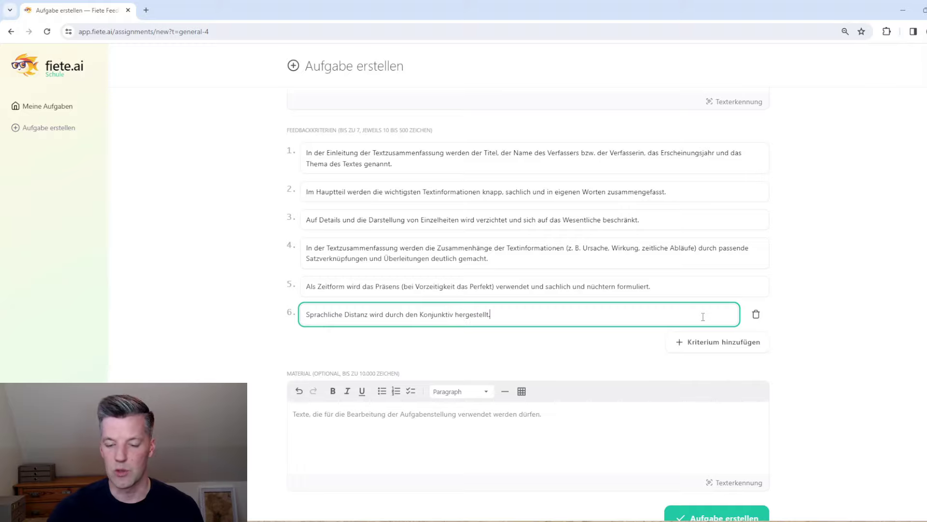
{"action": "left_click", "coordinate": [807, 315]}
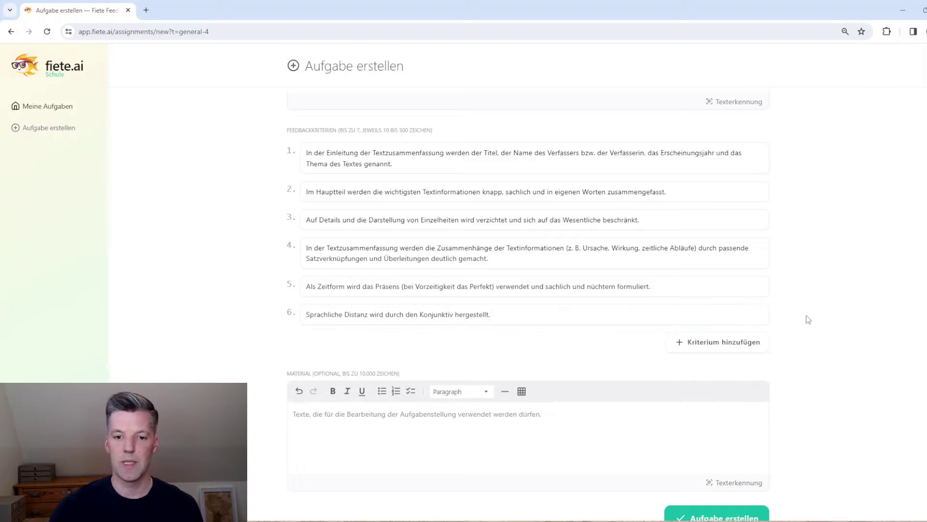
{"action": "scroll", "coordinate": [865, 316], "scroll_direction": "up", "scroll_amount": 1}
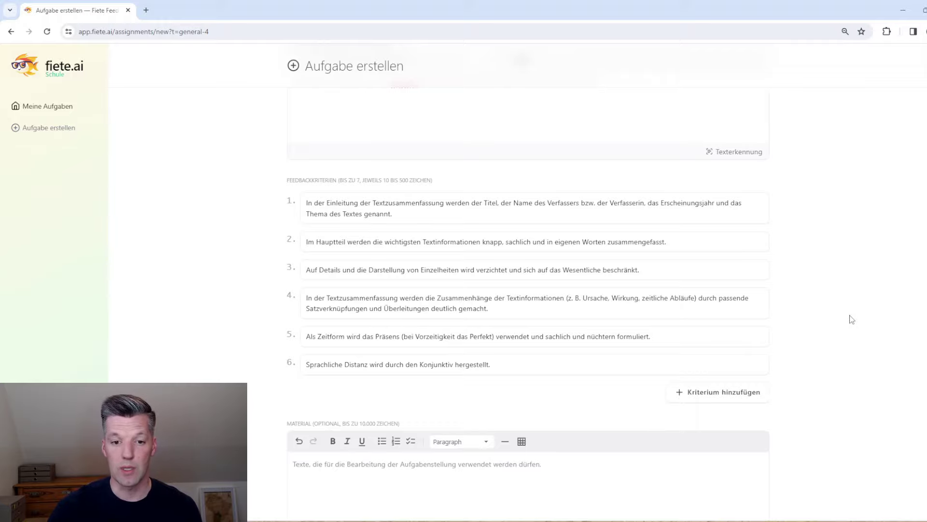
{"action": "left_click", "coordinate": [383, 299]}
{"action": "left_click", "coordinate": [480, 365]}
{"action": "left_click", "coordinate": [856, 336]}
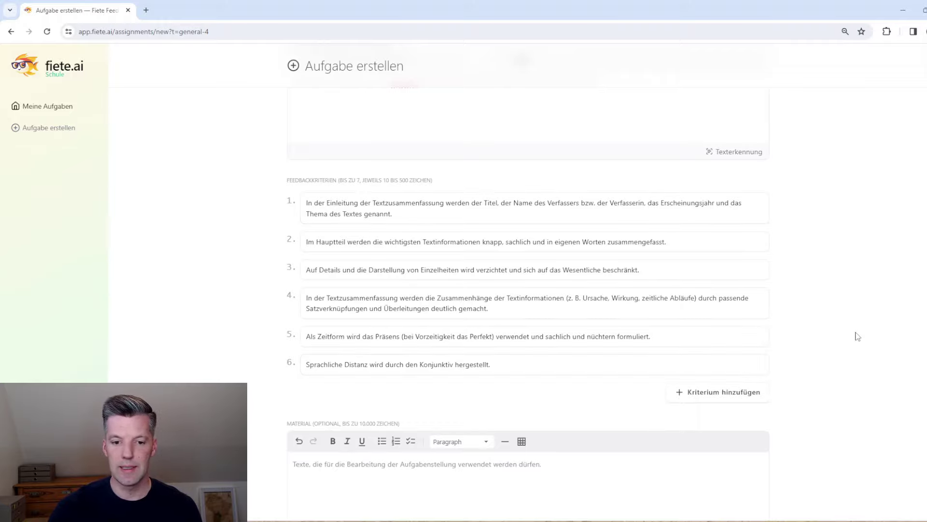
Leave the optional material empty and create the assignment
{"action": "scroll", "coordinate": [856, 338], "scroll_direction": "down", "scroll_amount": 2}
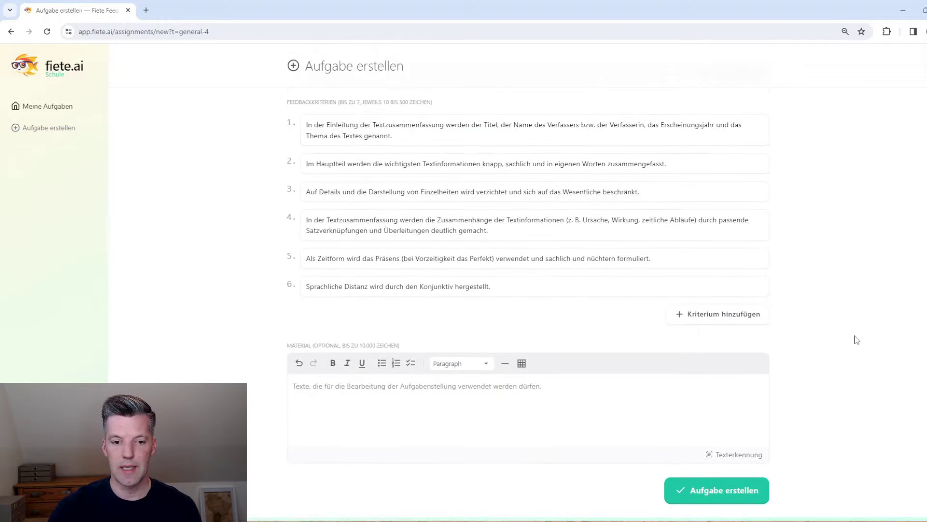
{"action": "left_click", "coordinate": [321, 391]}
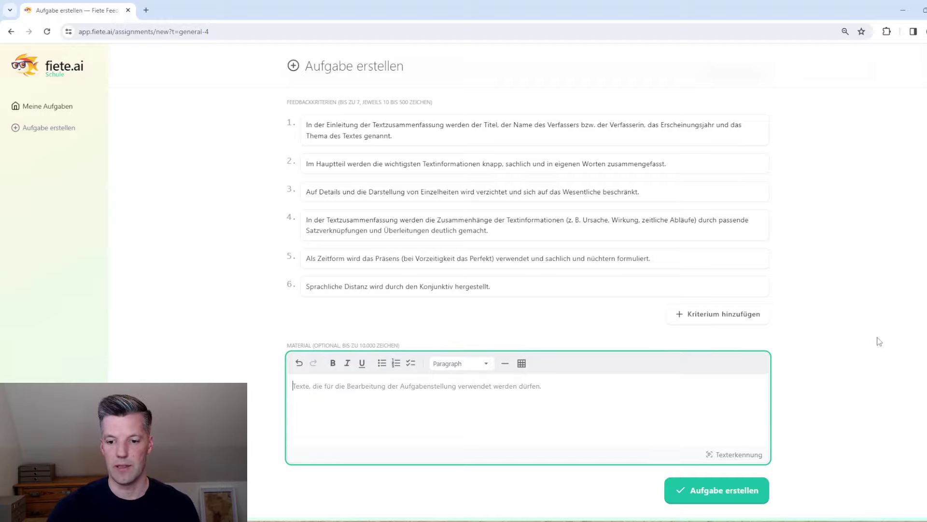
{"action": "scroll", "coordinate": [877, 341], "scroll_direction": "up", "scroll_amount": 5}
{"action": "scroll", "coordinate": [862, 351], "scroll_direction": "down", "scroll_amount": 5}
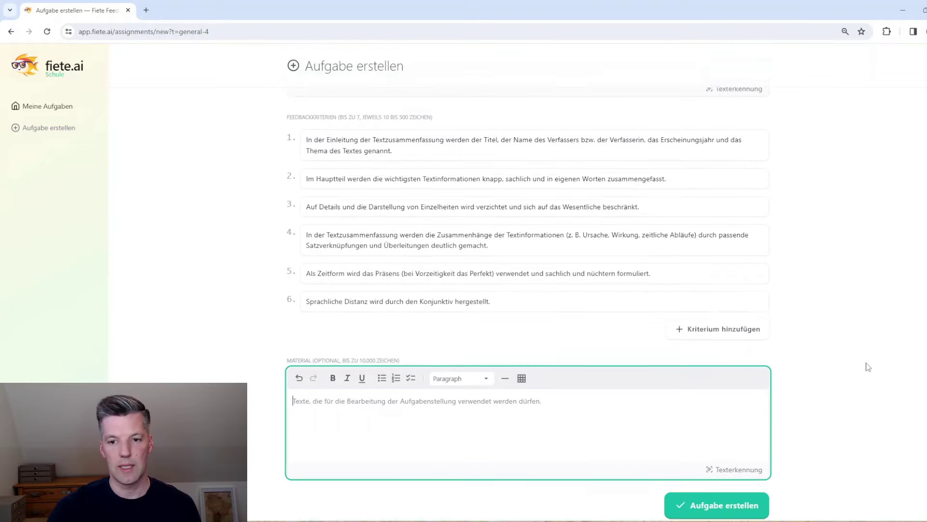
{"action": "left_click", "coordinate": [718, 491]}
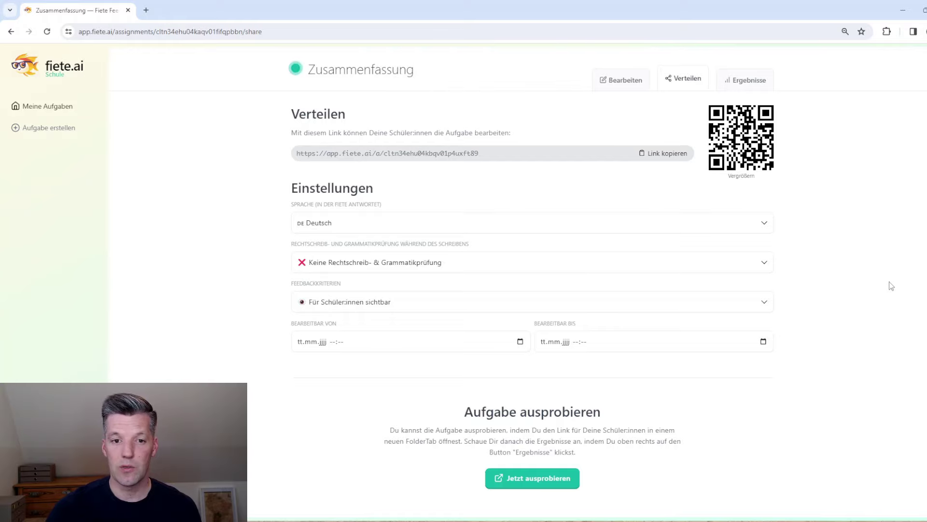
Check the response languages available for Fiete and keep Deutsch selected
{"action": "left_click", "coordinate": [372, 222]}
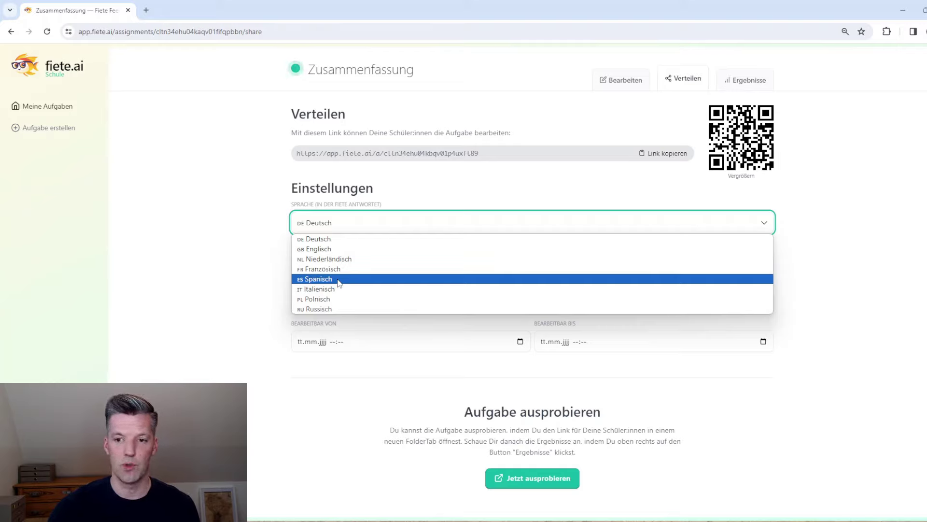
{"action": "left_click", "coordinate": [325, 240]}
{"action": "left_click", "coordinate": [830, 256]}
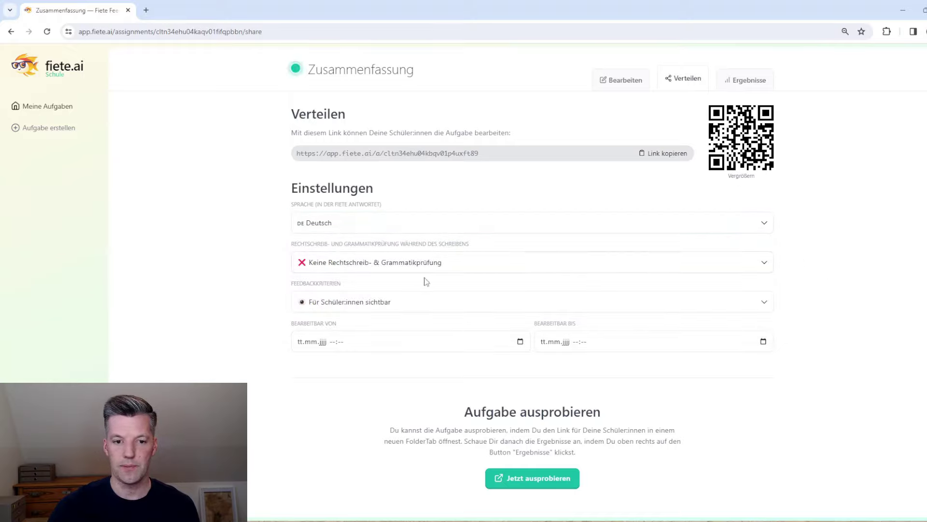
Enable the spelling and grammar check during writing by choosing "Mit Rechtschreib- & Grammatikprüfung"
{"action": "left_click", "coordinate": [407, 267]}
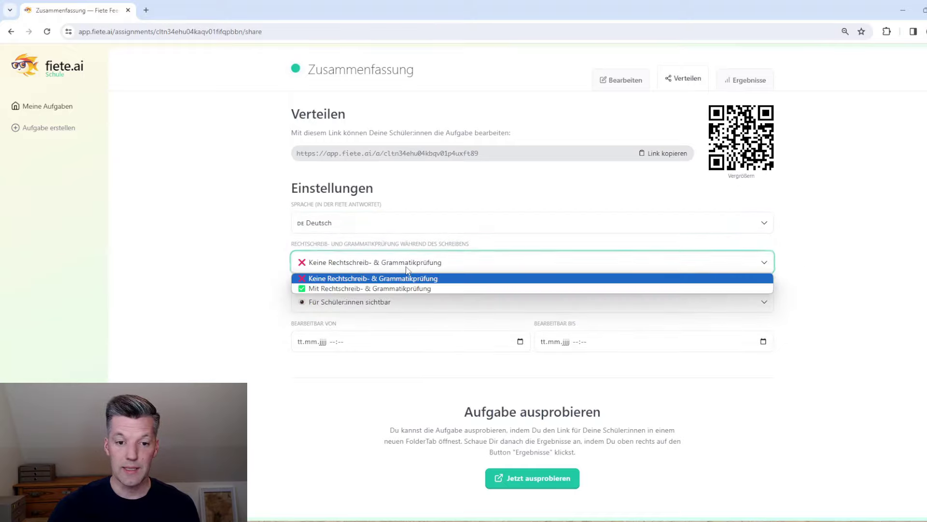
{"action": "left_click", "coordinate": [395, 289]}
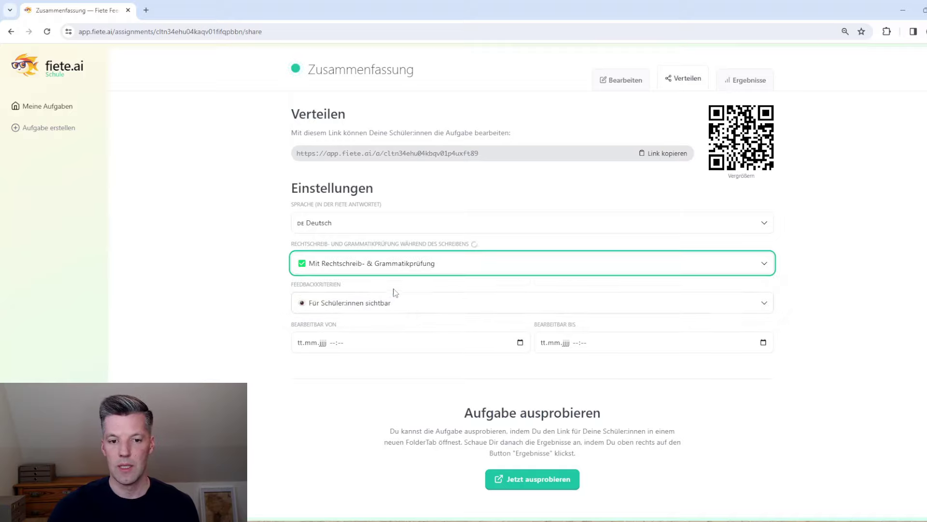
{"action": "left_click", "coordinate": [819, 267]}
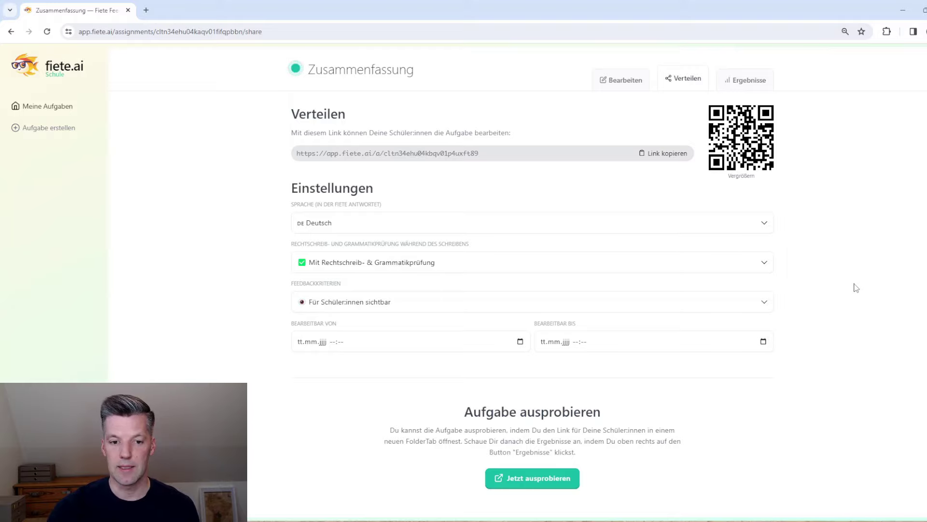
Check the visibility options for the feedback criteria and keep "Für Schüler:innen sichtbar" selected
{"action": "left_click", "coordinate": [358, 303]}
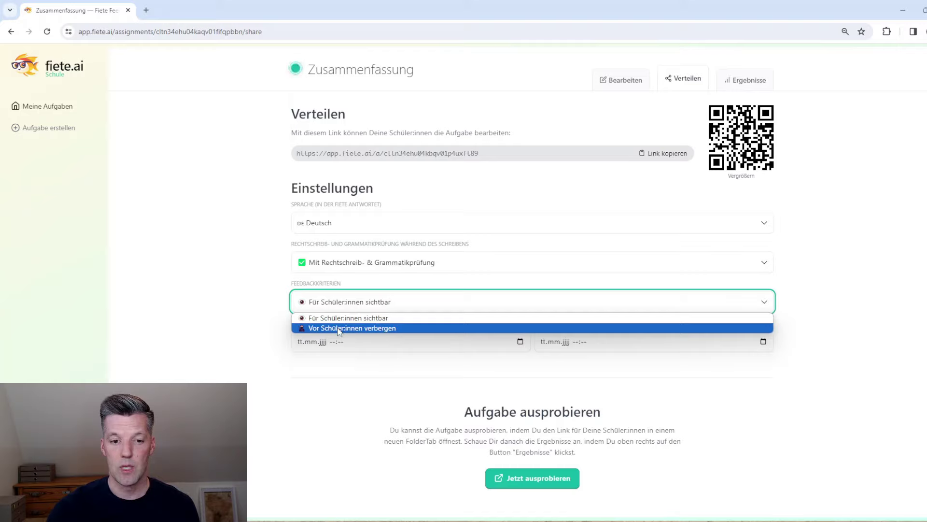
{"action": "left_click", "coordinate": [341, 318]}
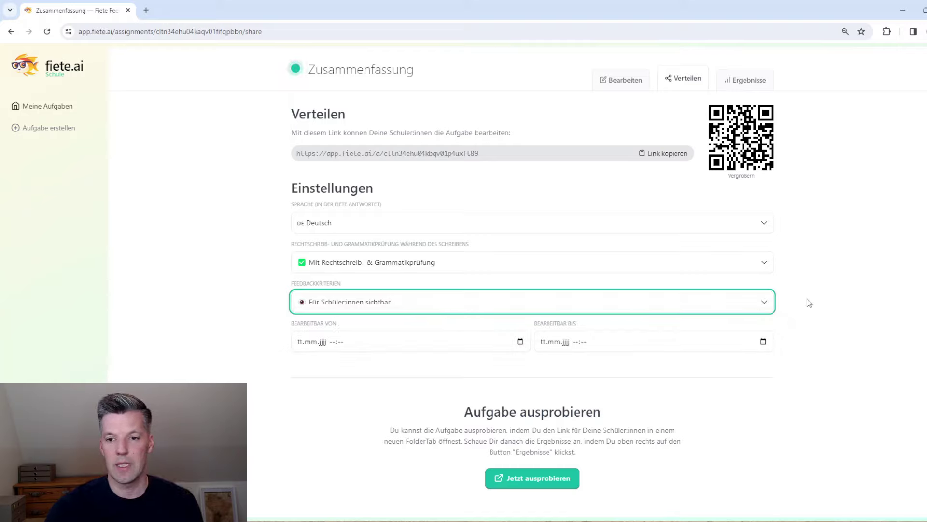
{"action": "left_click", "coordinate": [838, 299]}
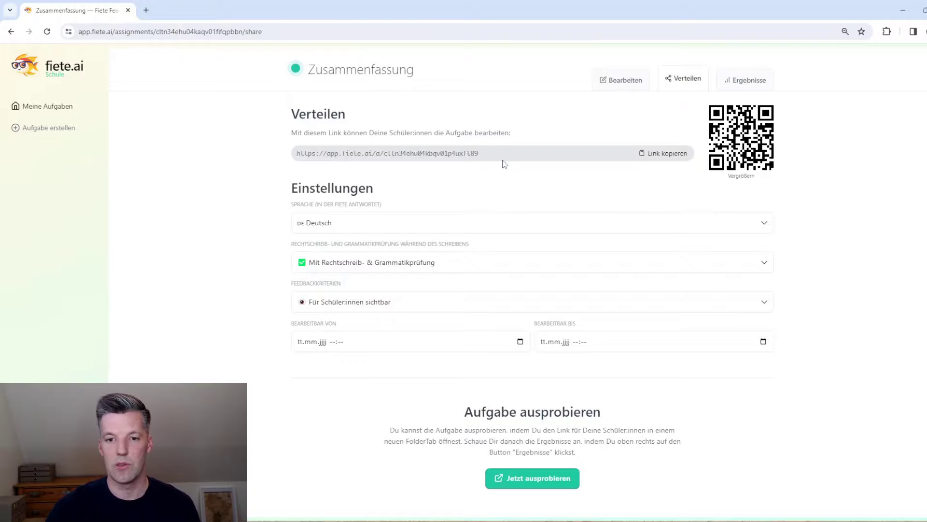
View the enlarged QR code for distributing the Zusammenfassung assignment, and close it again
{"action": "left_click", "coordinate": [739, 147]}
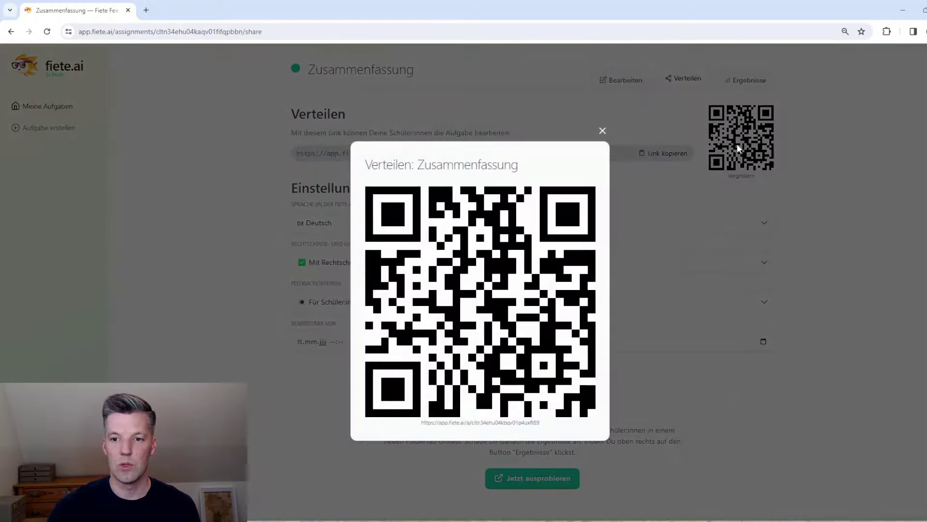
{"action": "left_click", "coordinate": [602, 133]}
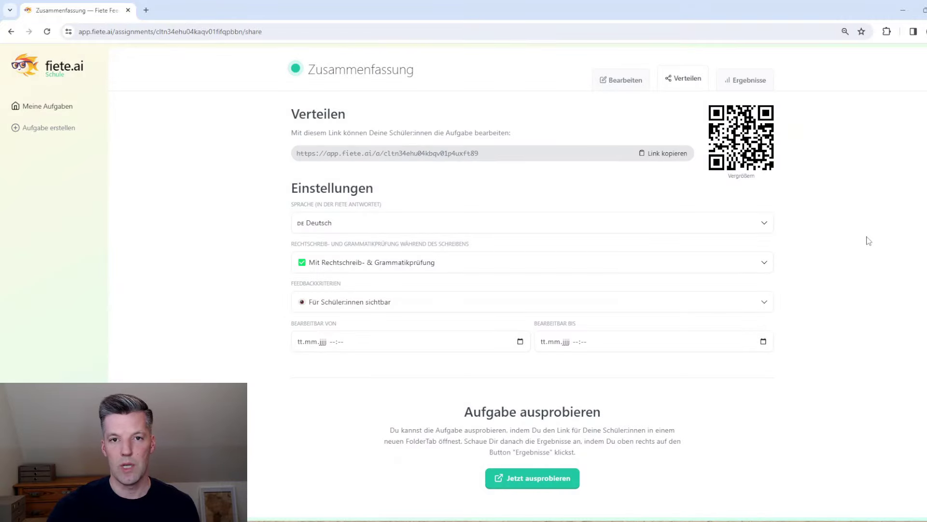
{"action": "left_click", "coordinate": [741, 140]}
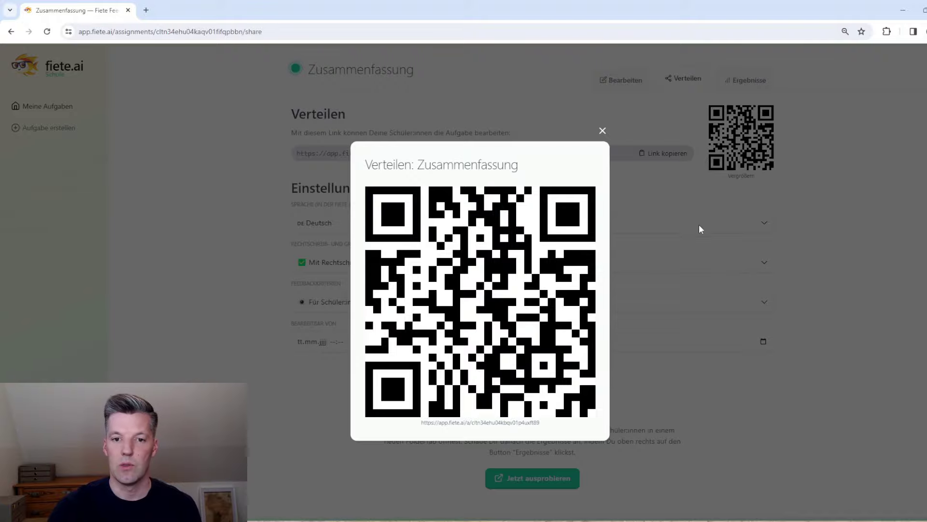
{"action": "left_click", "coordinate": [603, 131]}
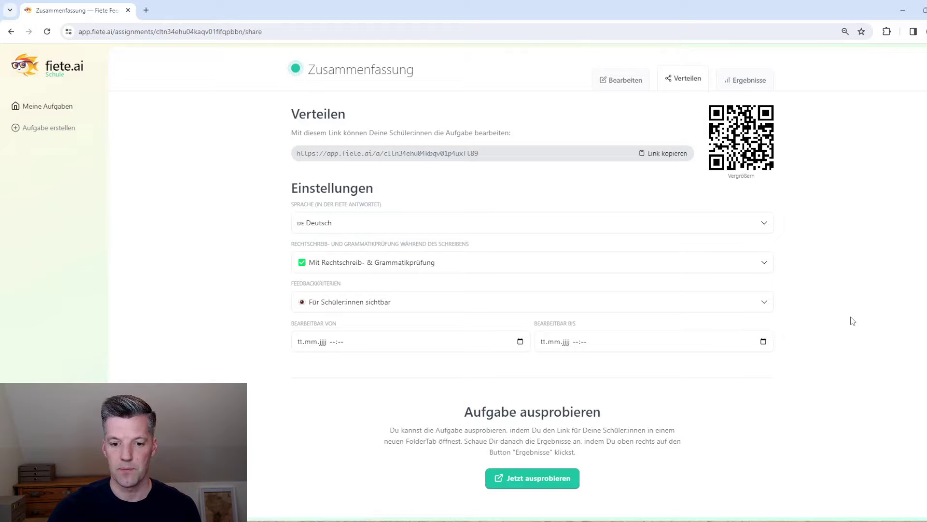
Try out the assignment from the student's side, entering a test student name and starting the task
{"action": "left_click", "coordinate": [538, 478]}
{"action": "type", "text": "HaukeTest"}
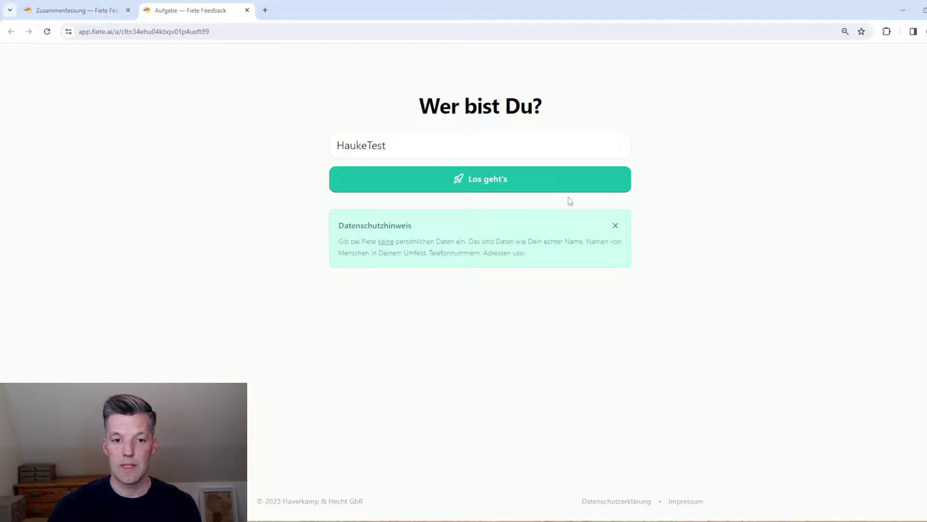
{"action": "left_click", "coordinate": [437, 150]}
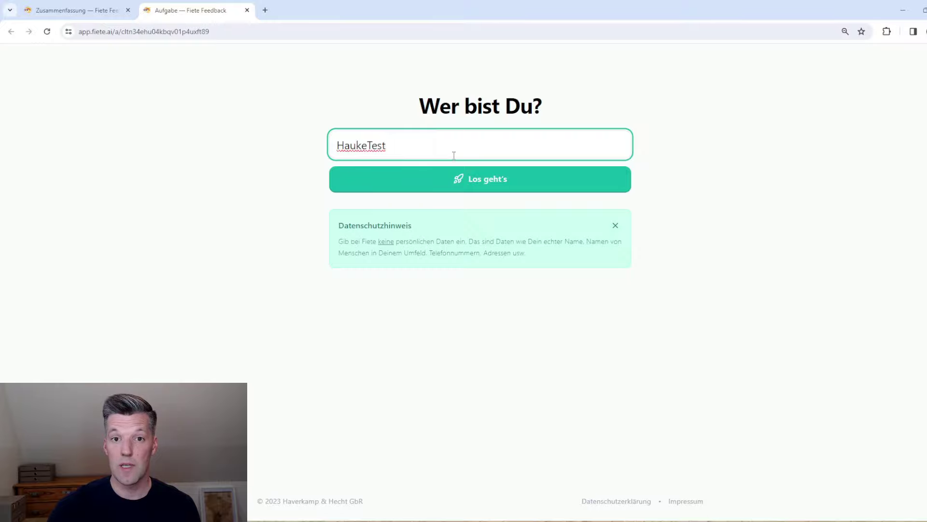
{"action": "left_click", "coordinate": [473, 180]}
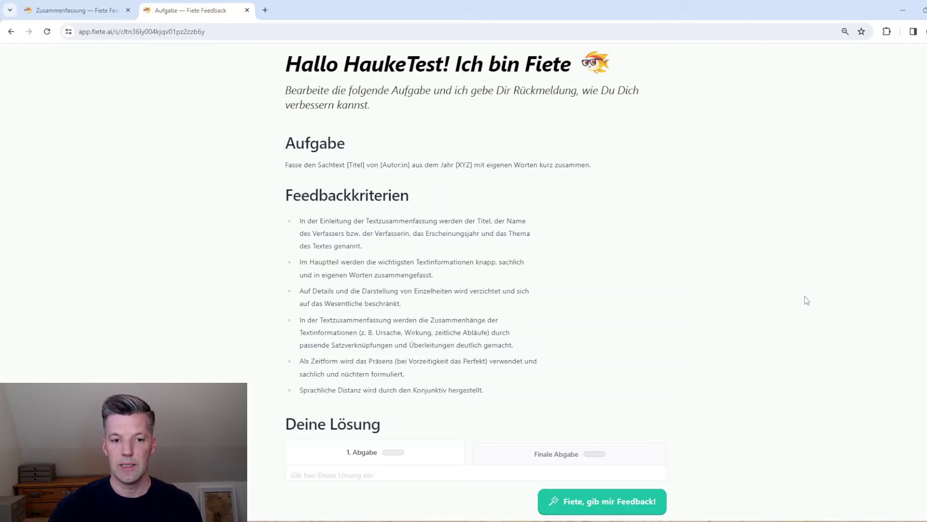
Examine the student view of the assignment, from the task and feedback criteria to the solution field for the first submission
{"action": "scroll", "coordinate": [806, 300], "scroll_direction": "down", "scroll_amount": 5}
{"action": "left_click", "coordinate": [370, 233]}
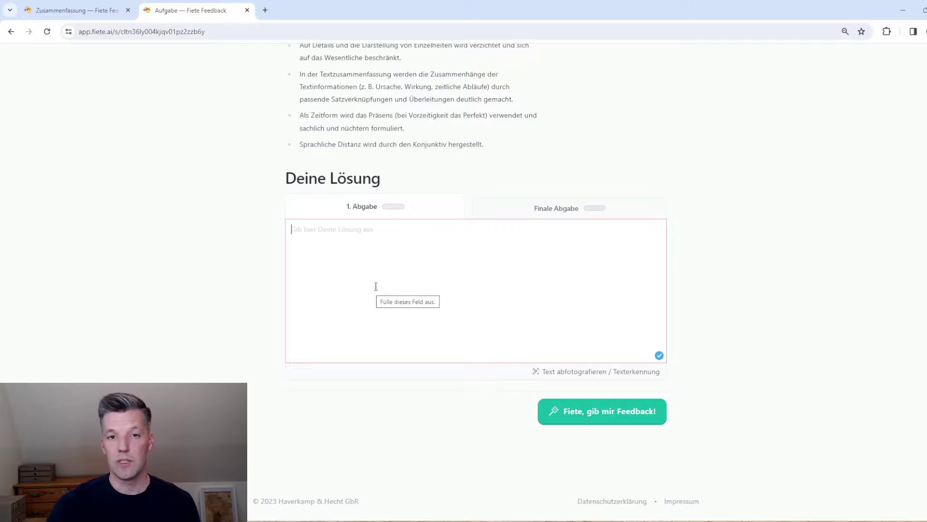
{"action": "scroll", "coordinate": [762, 329], "scroll_direction": "up", "scroll_amount": 4}
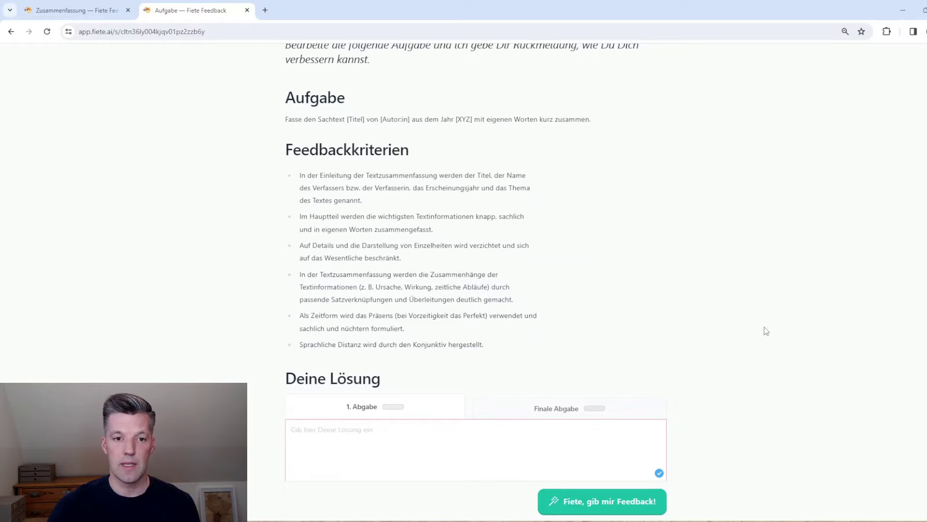
{"action": "scroll", "coordinate": [778, 319], "scroll_direction": "down", "scroll_amount": 4}
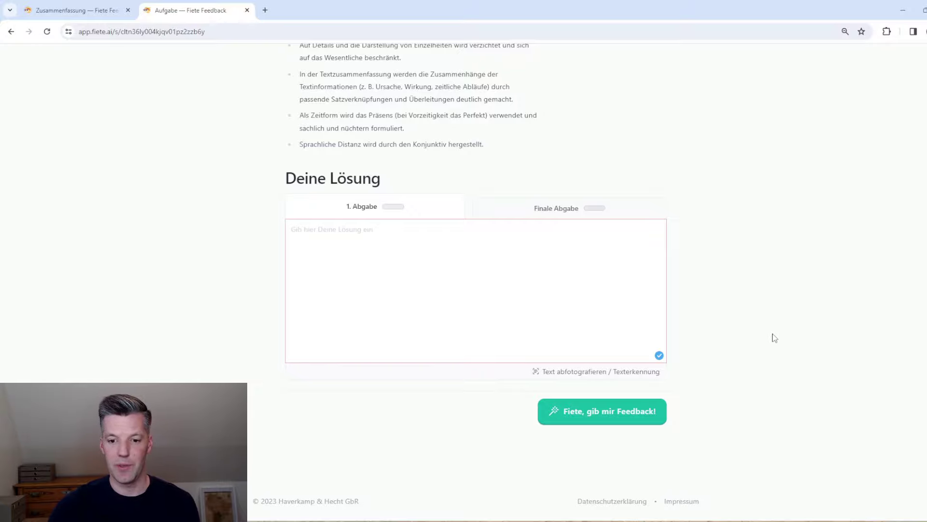
{"action": "scroll", "coordinate": [774, 338], "scroll_direction": "up", "scroll_amount": 5}
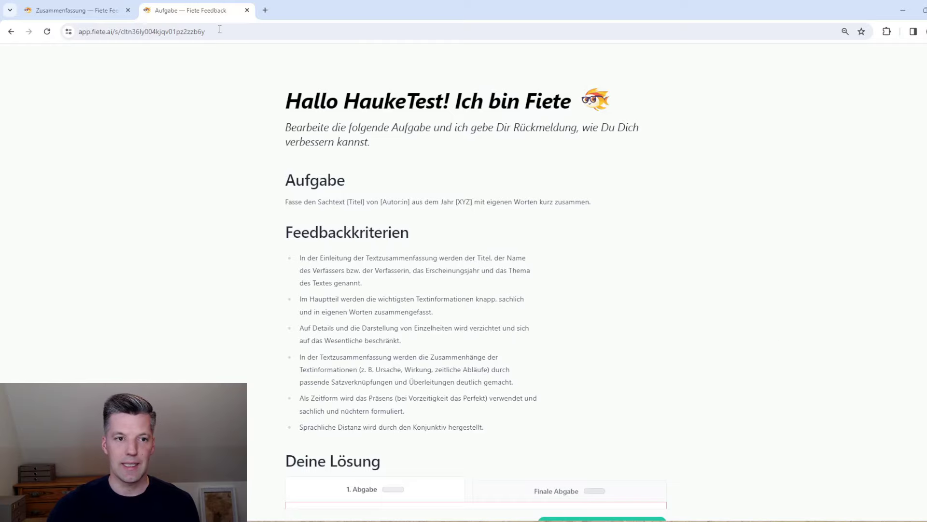
Return to the teacher view of the assignment and open the overview of all own assignments
{"action": "left_click", "coordinate": [65, 10]}
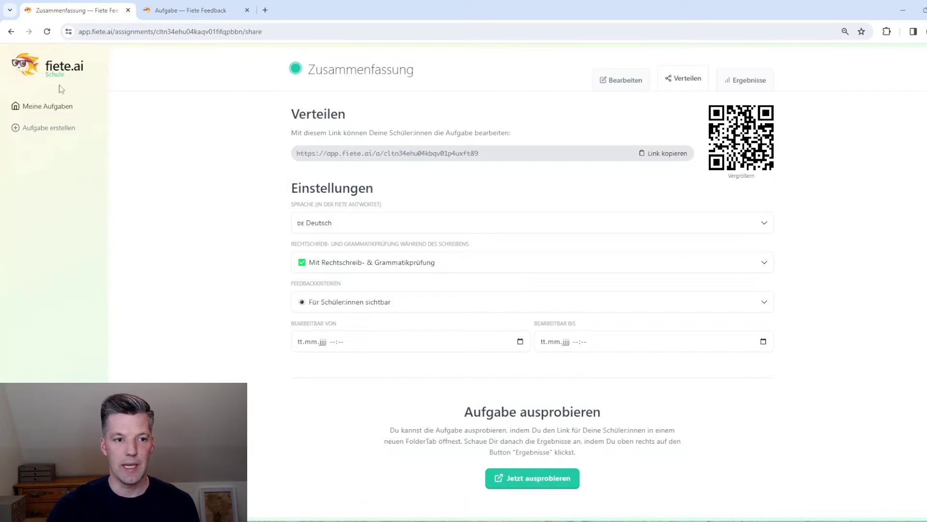
{"action": "left_click", "coordinate": [46, 106]}
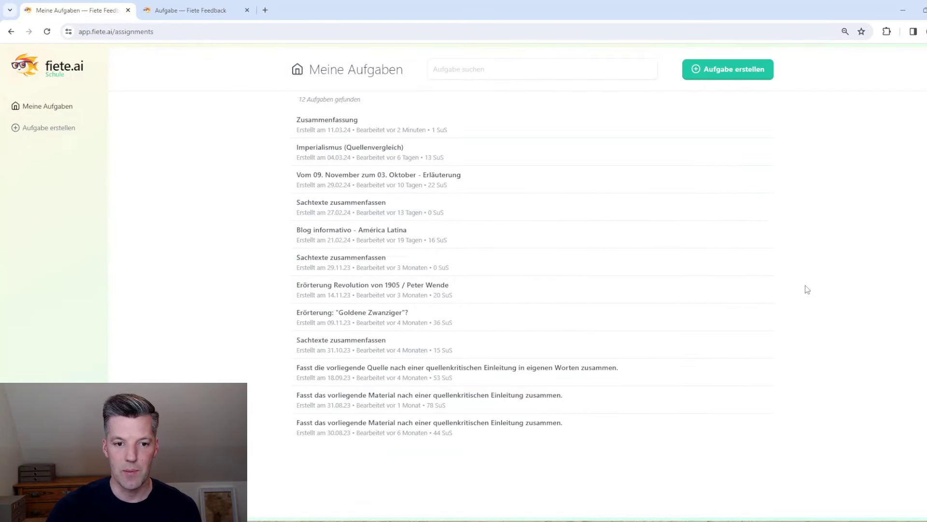